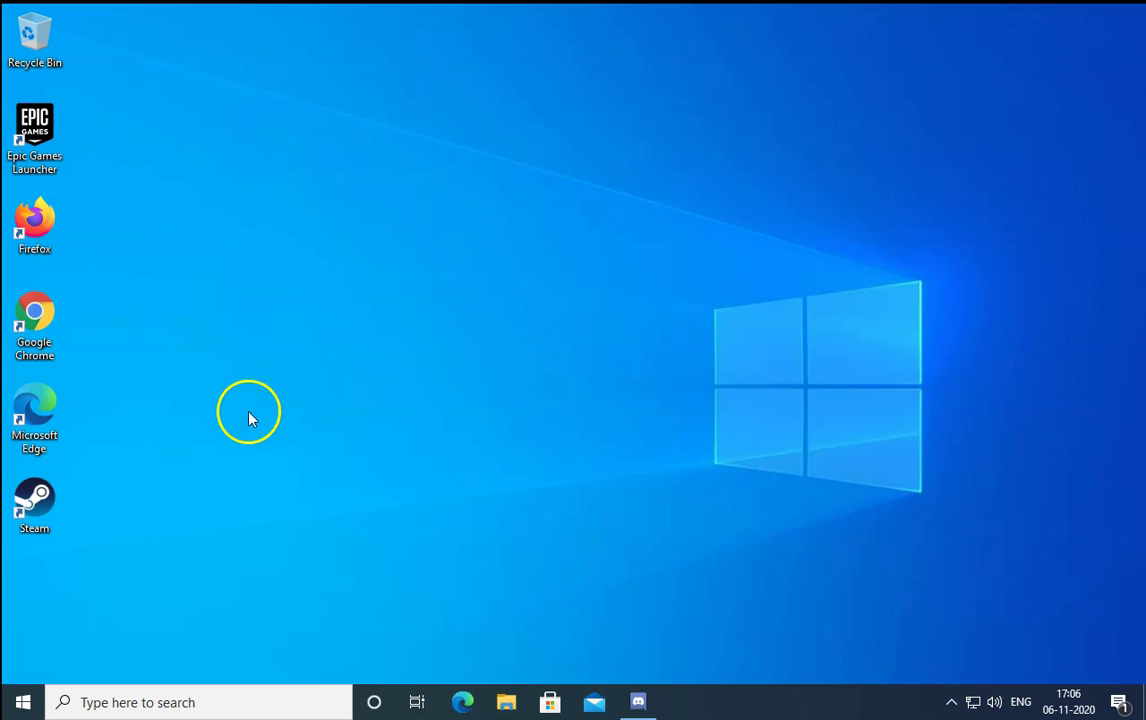
# Step: Launch Google Chrome and go to History > History from its three-dot menu
pyautogui.doubleClick(38, 316)
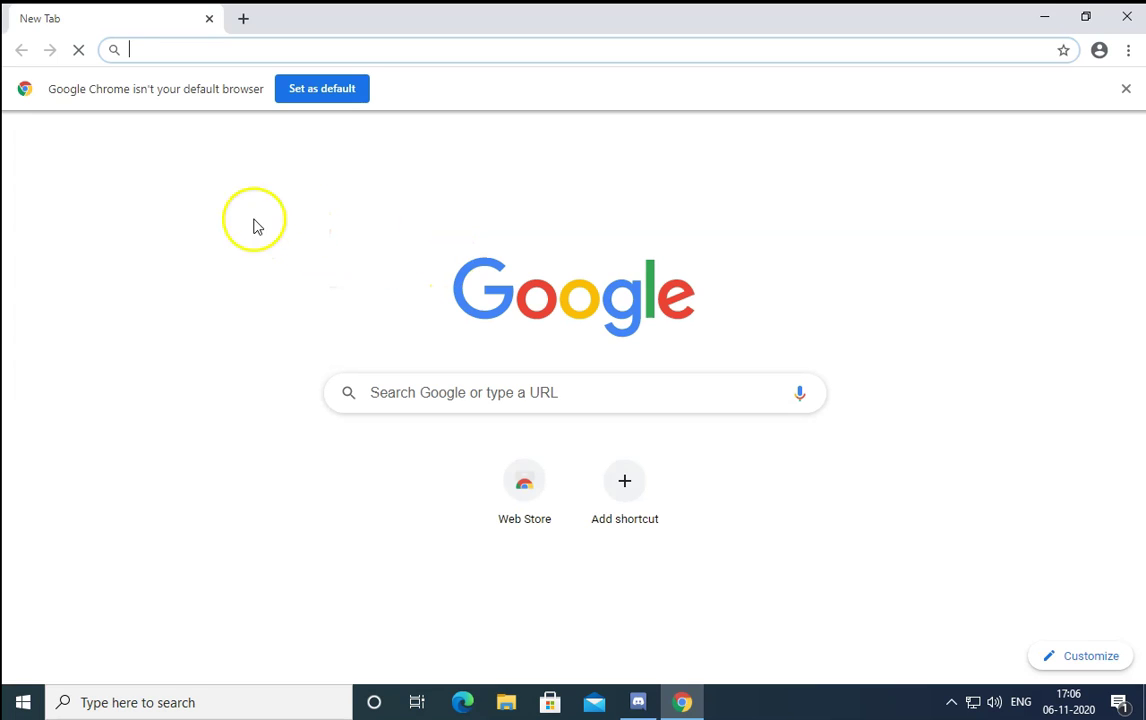
pyautogui.click(1129, 52)
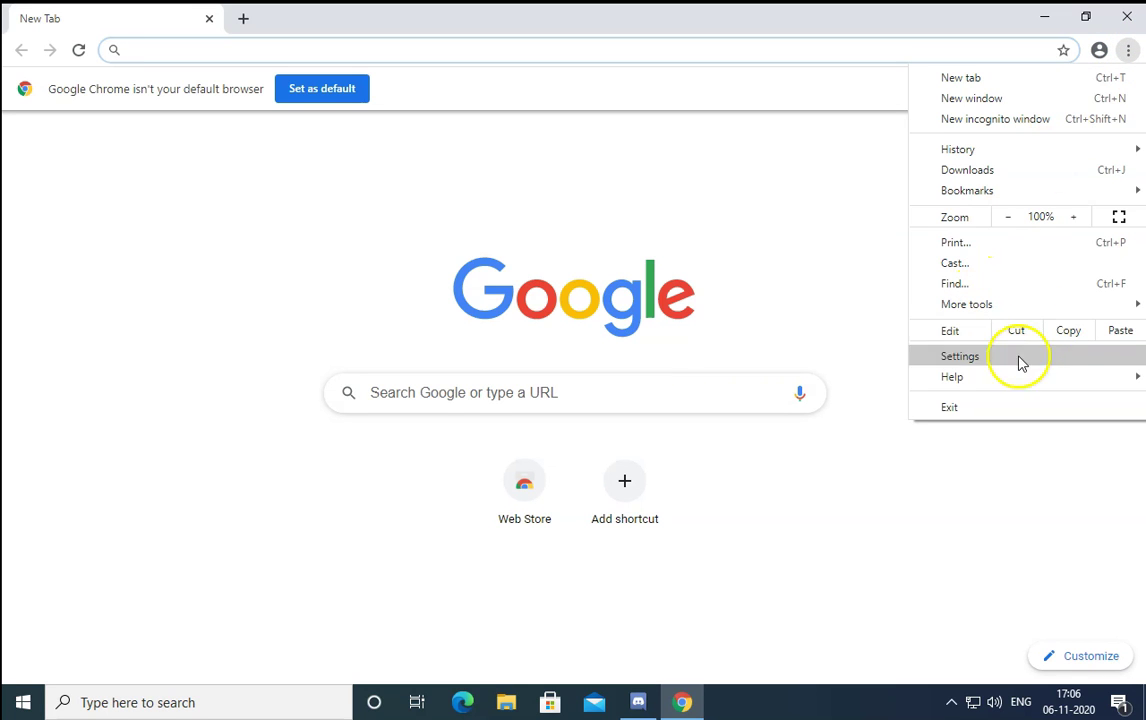
pyautogui.moveTo(1036, 153)
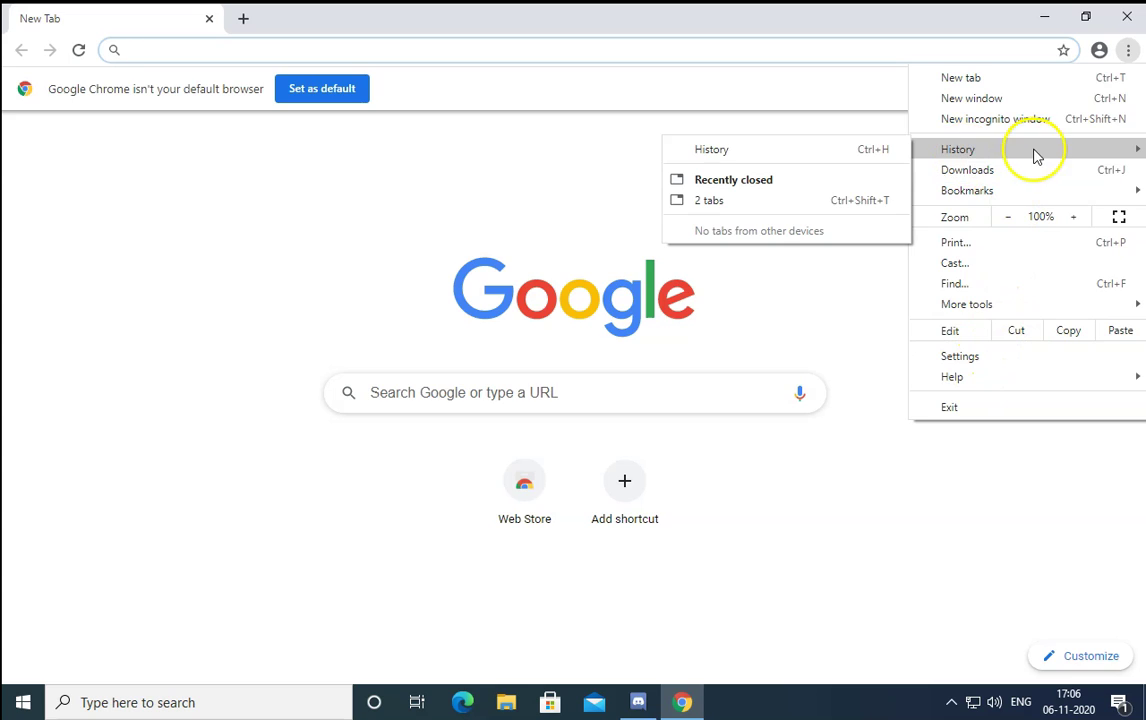
pyautogui.click(700, 148)
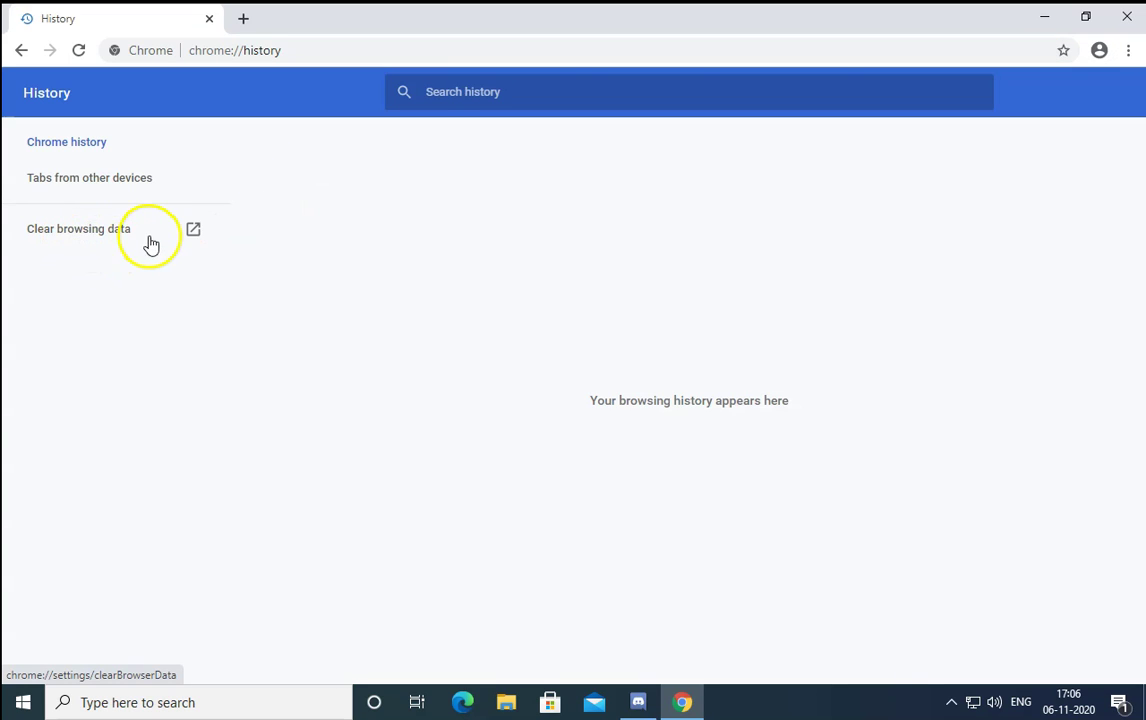
# Step: Clear Chrome's browsing data for All time from the Advanced tab of Clear browsing data
pyautogui.click(192, 232)
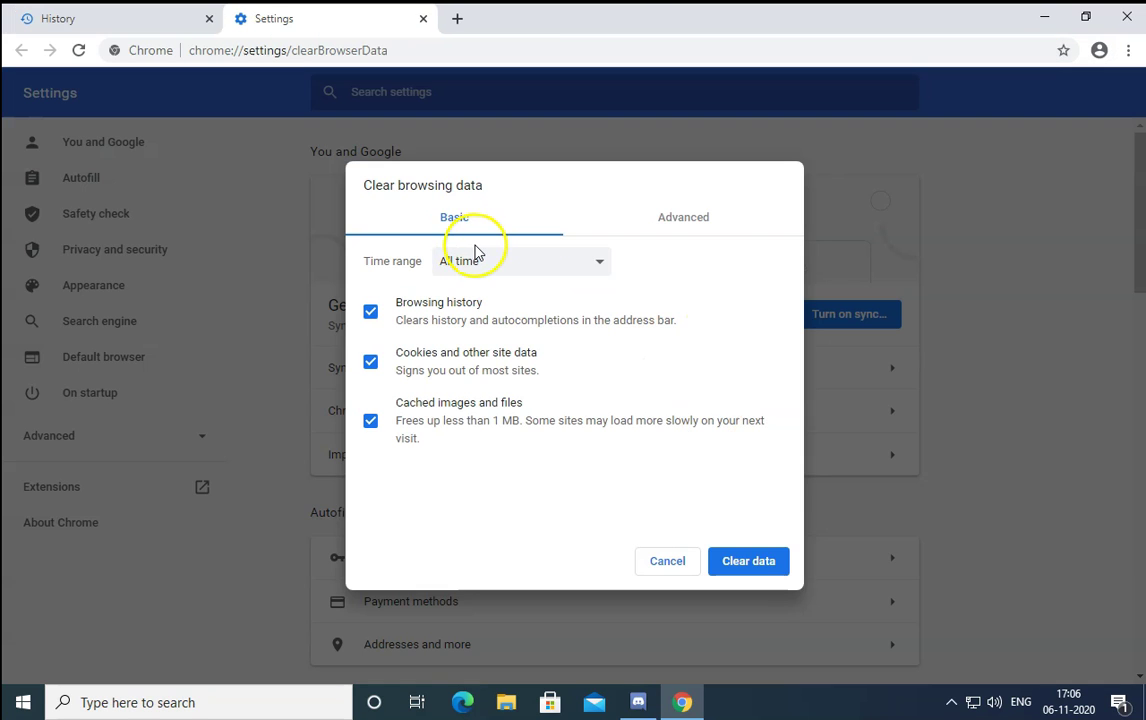
pyautogui.click(672, 224)
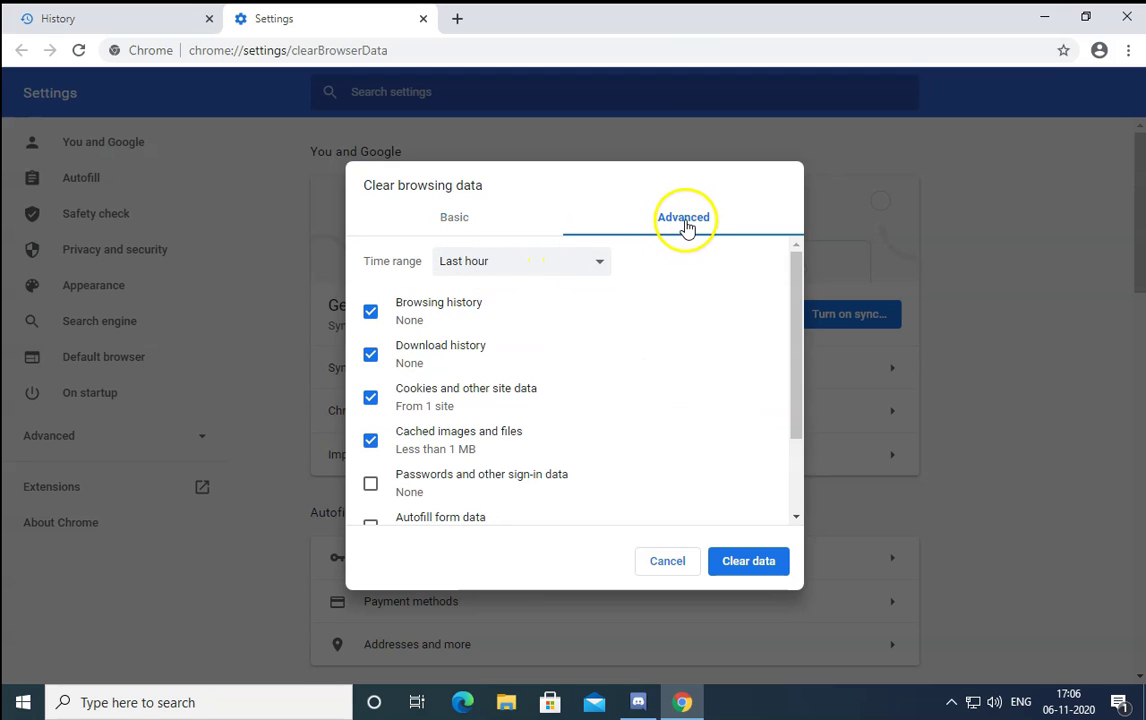
pyautogui.click(602, 265)
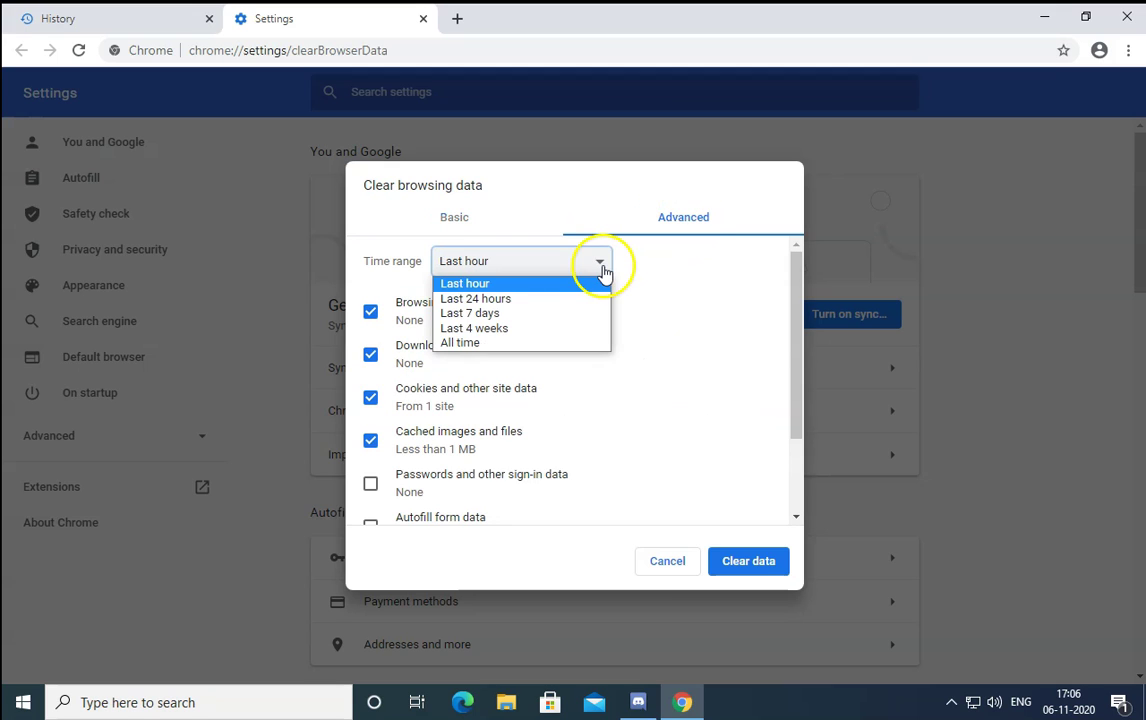
pyautogui.click(500, 342)
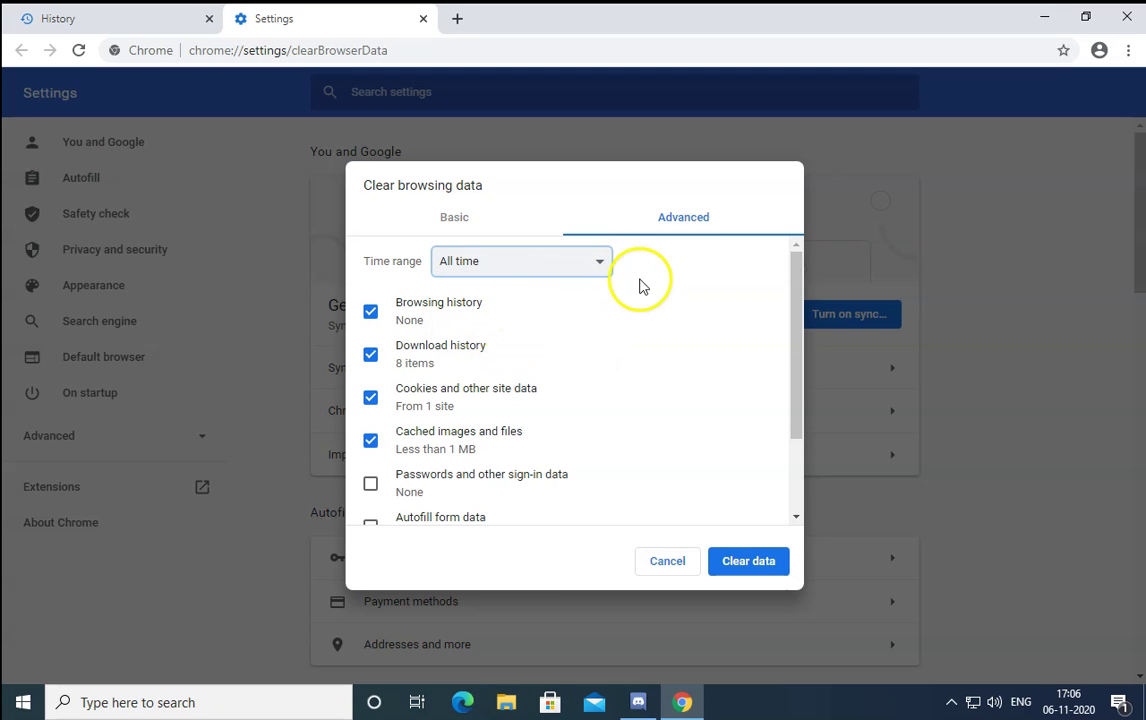
pyautogui.click(756, 565)
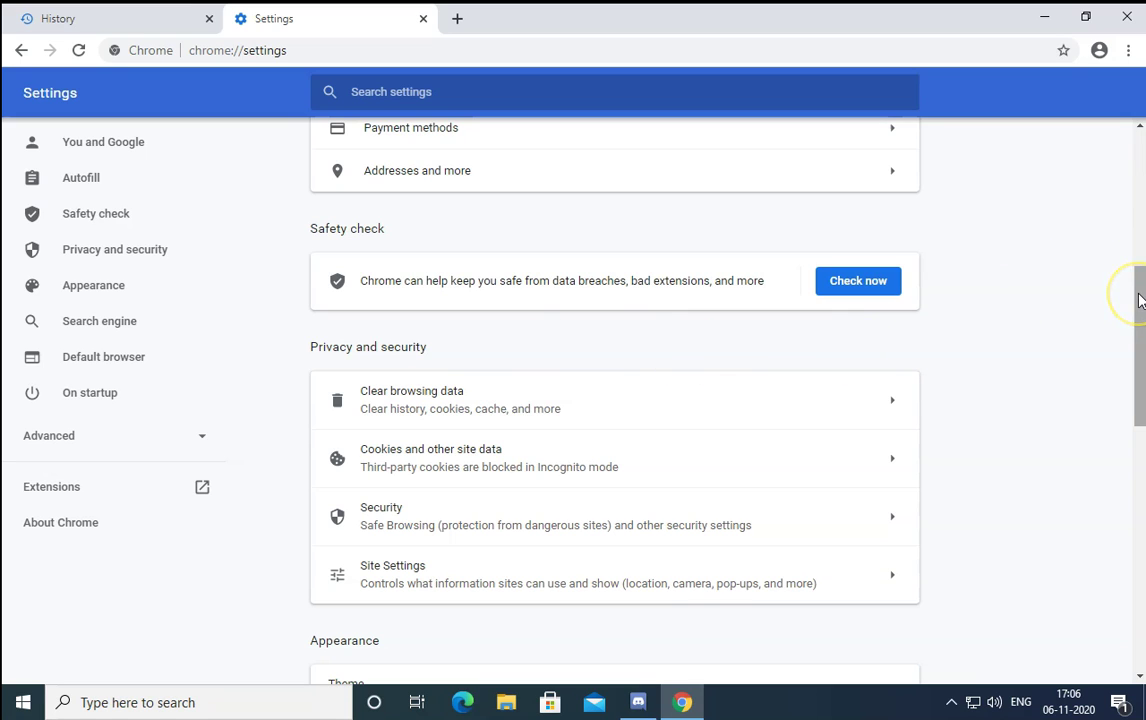
pyautogui.click(1024, 289)
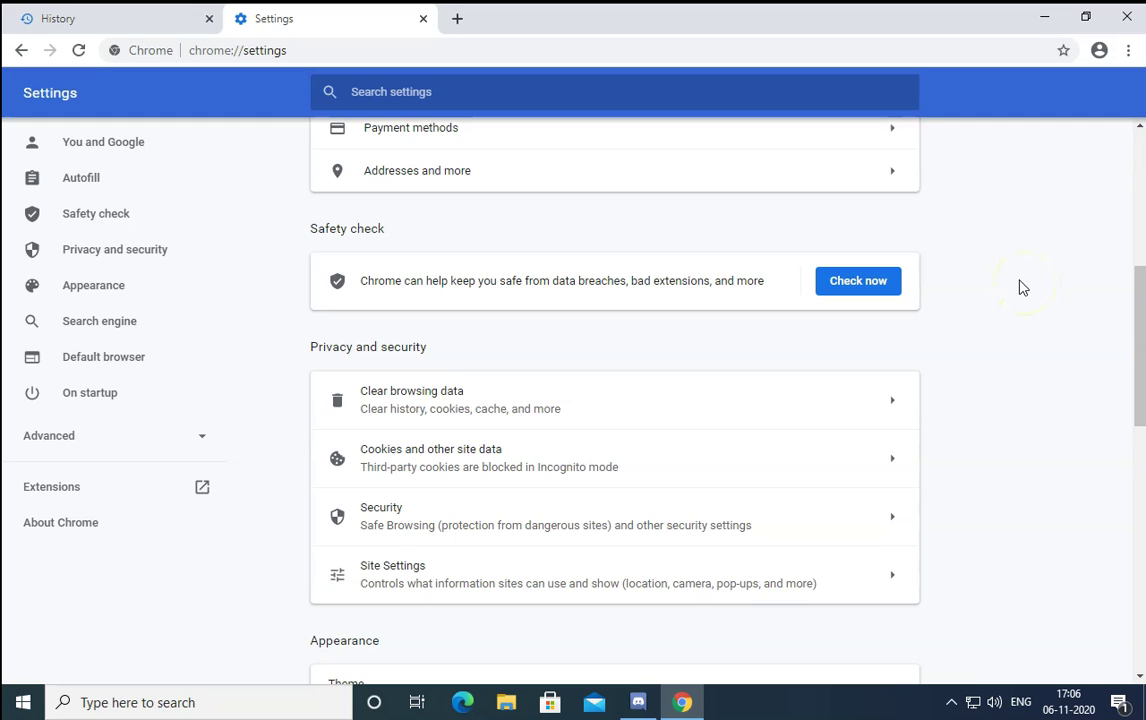
pyautogui.click(998, 350)
pyautogui.scroll(5, 1026, 335)
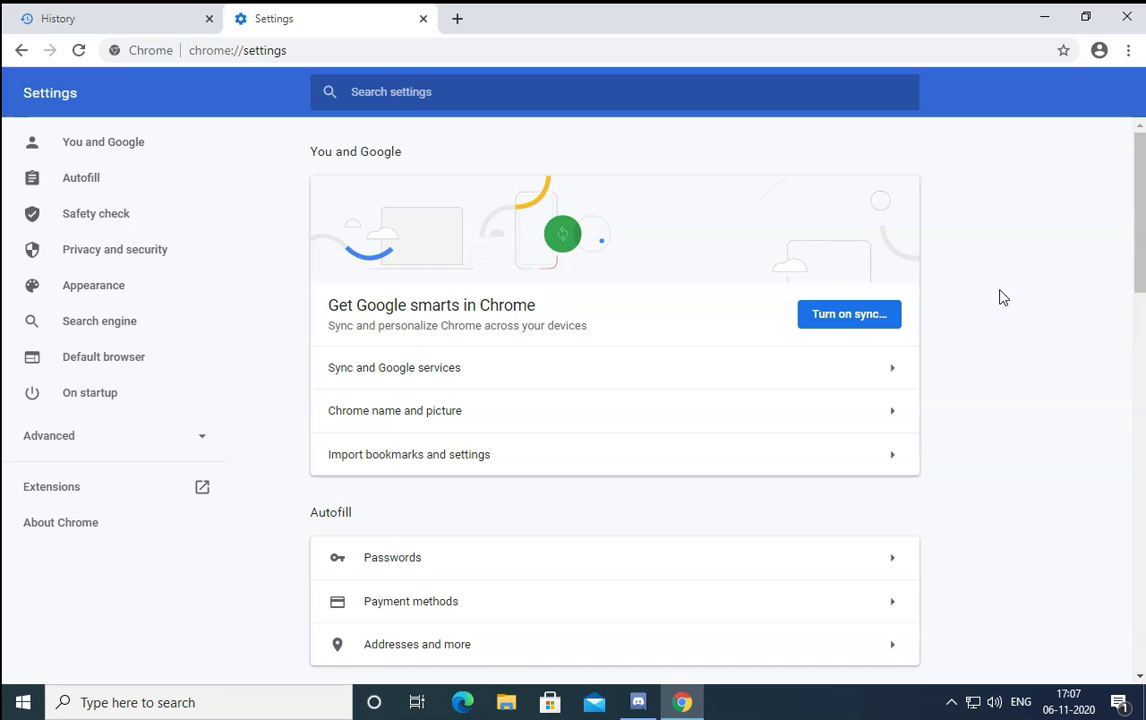
# Step: Open Network Connections with the ncpa.cpl Run command
pyautogui.press('super+r')
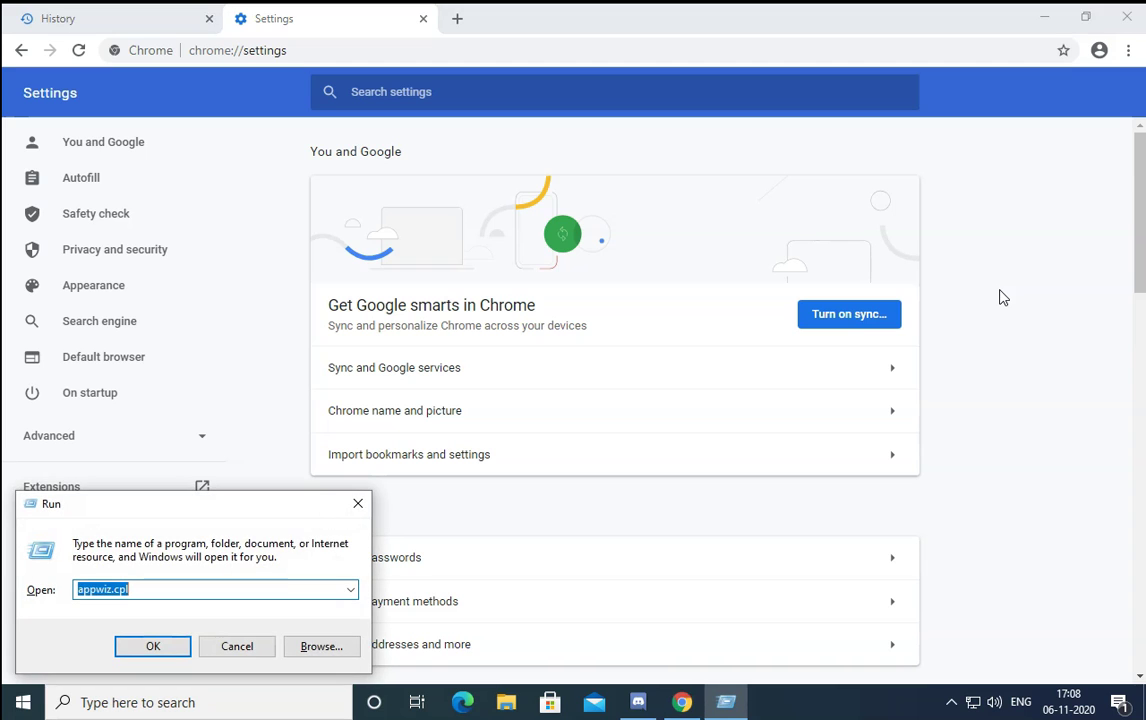
pyautogui.write('n')
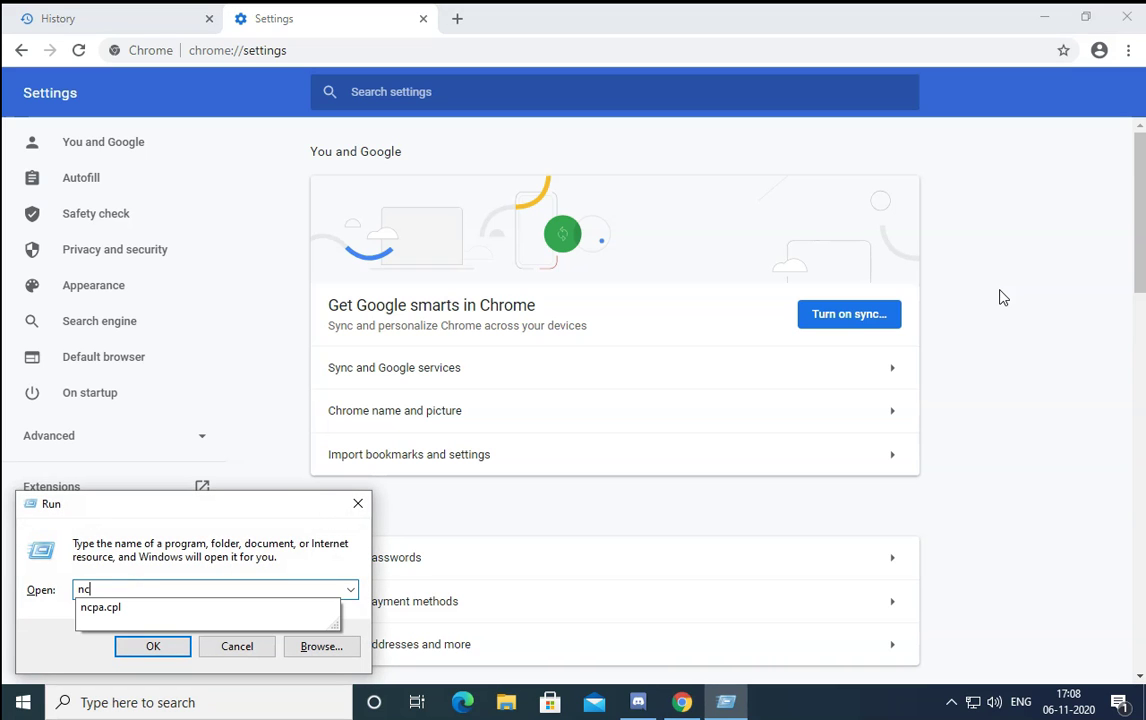
pyautogui.write('c')
pyautogui.press('Down')
pyautogui.press('Return')
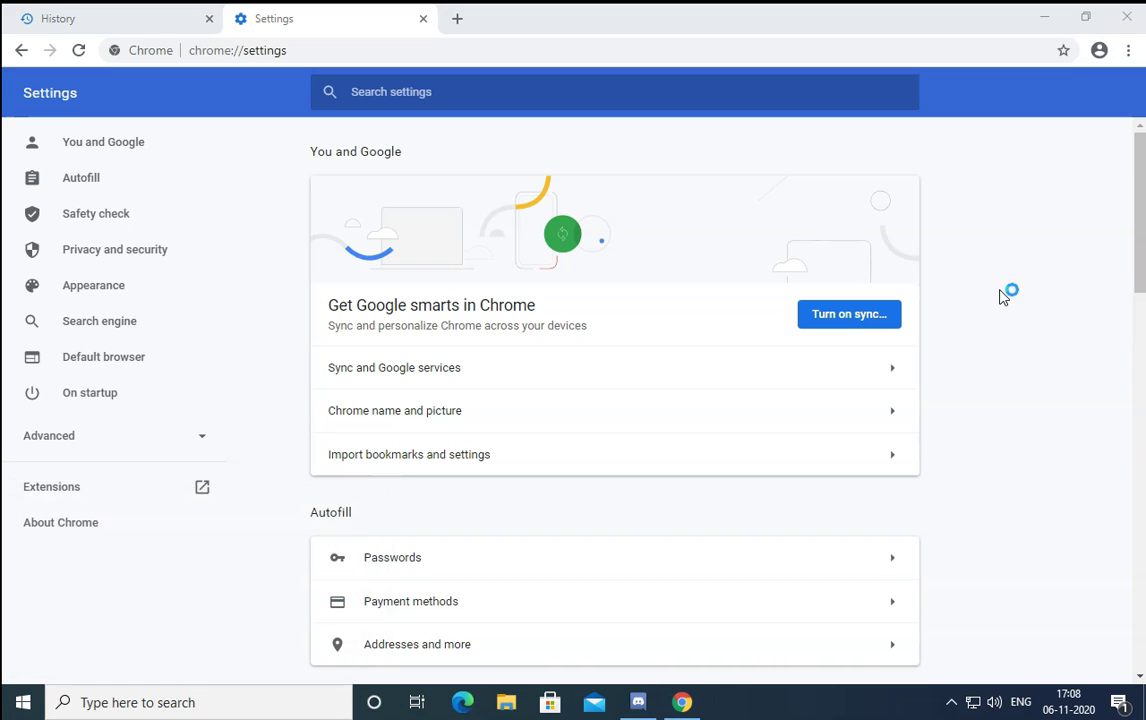
# Step: Open the Properties of the Ethernet0 connection
pyautogui.click(77, 132)
pyautogui.rightClick(80, 130)
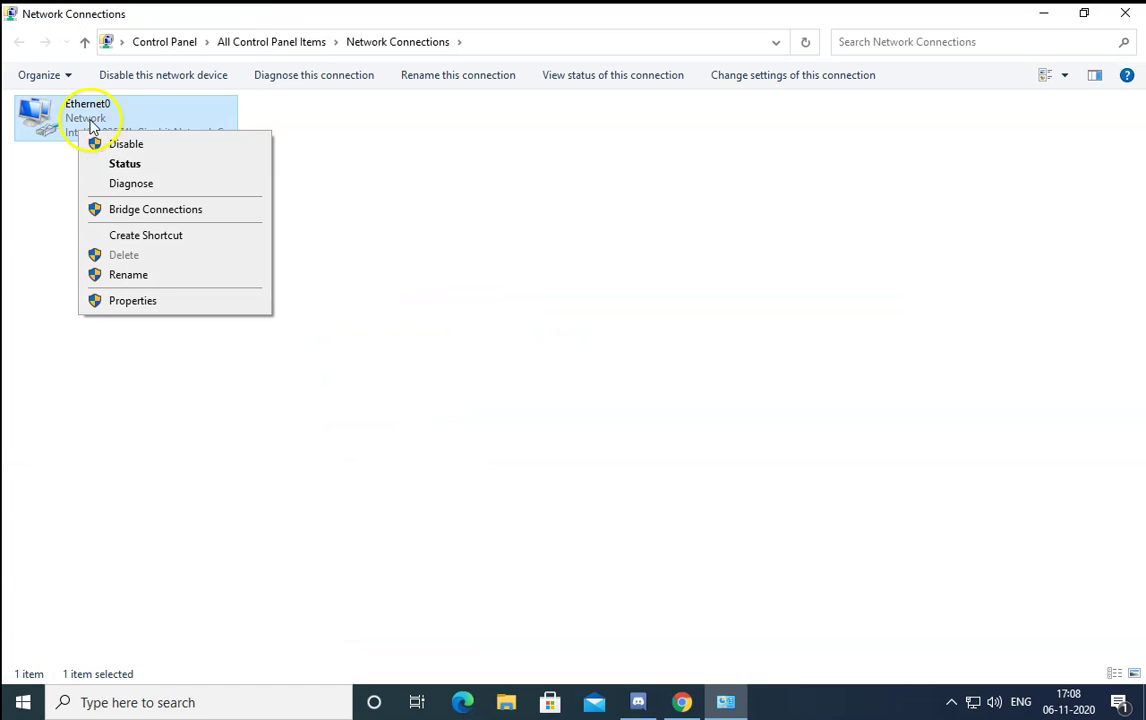
pyautogui.rightClick(73, 115)
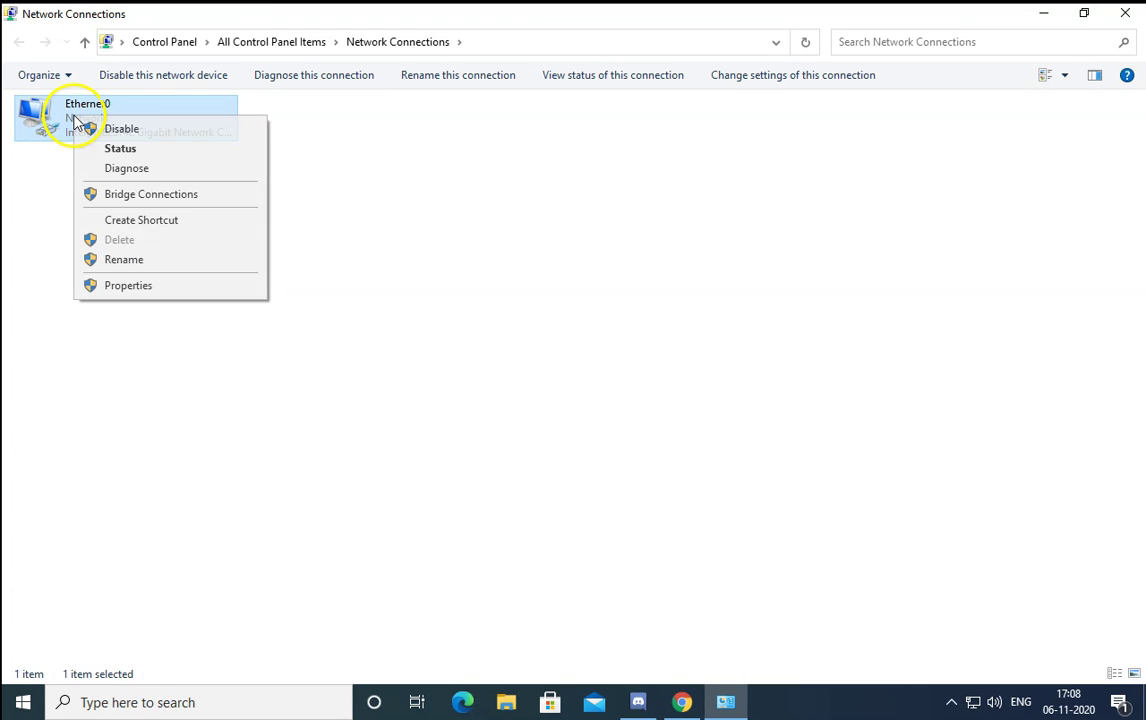
pyautogui.click(167, 289)
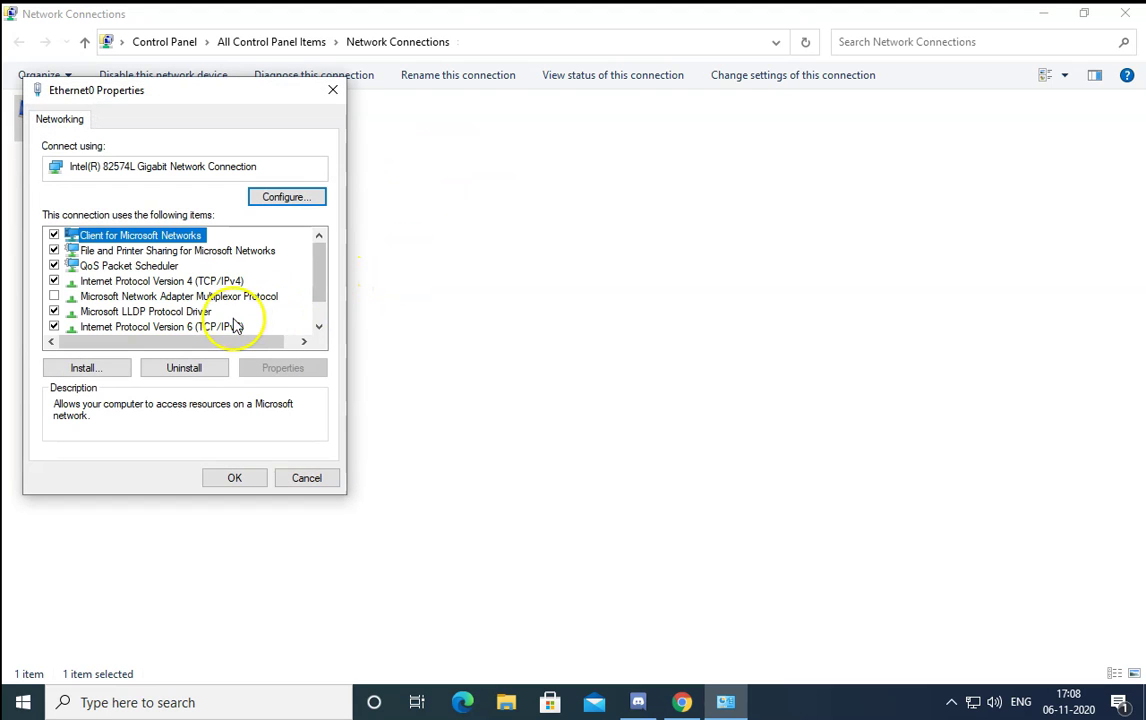
# Step: Open Ethernet0's TCP/IPv4 properties to set DNS servers 8.8.8.8 and 8.8.4.4
pyautogui.click(228, 281)
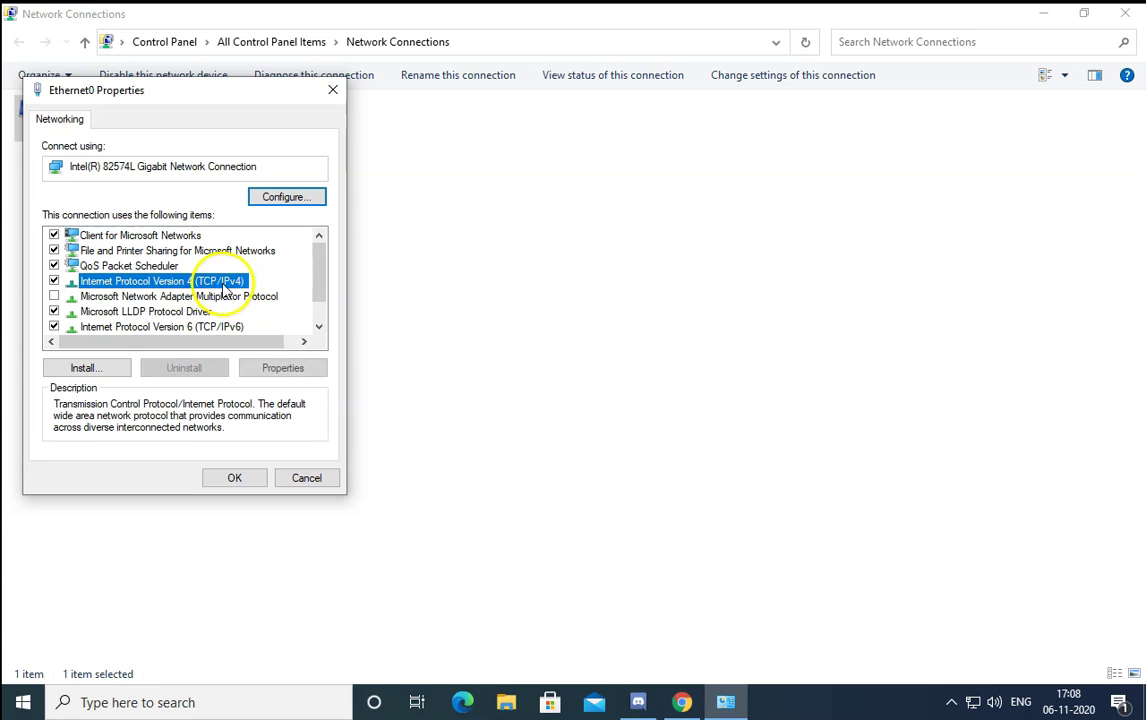
pyautogui.click(302, 369)
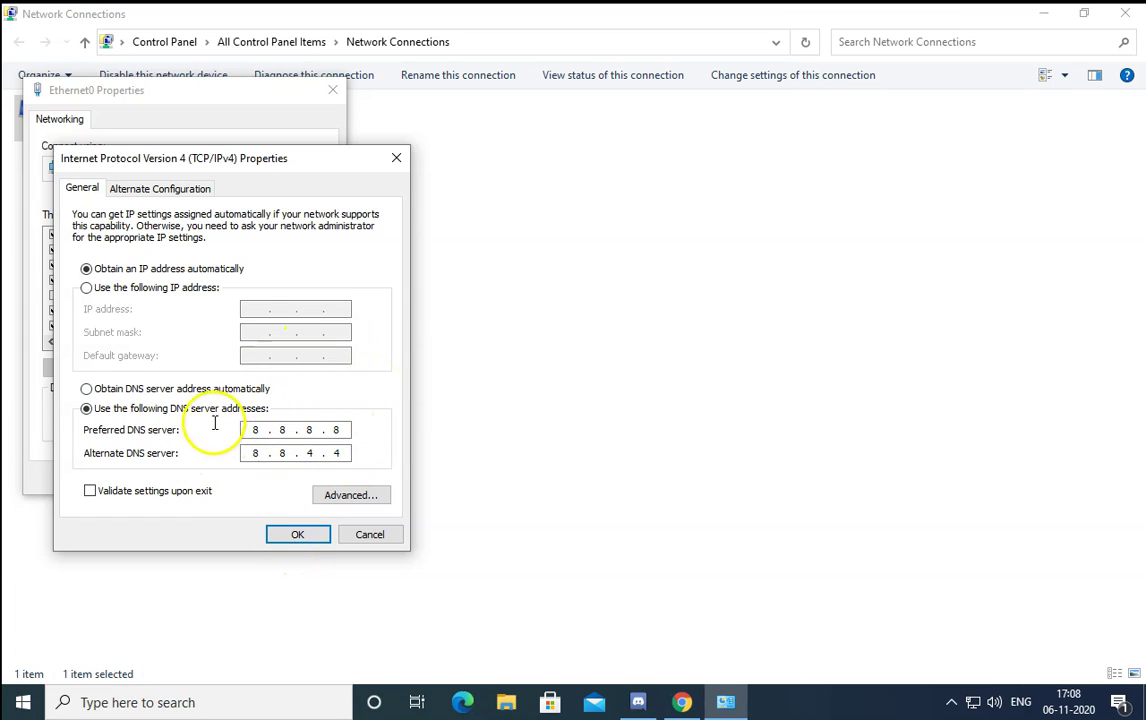
# Step: Check the DNS tab of Advanced TCP/IP Settings, cancelling the Add DNS server box
pyautogui.click(380, 498)
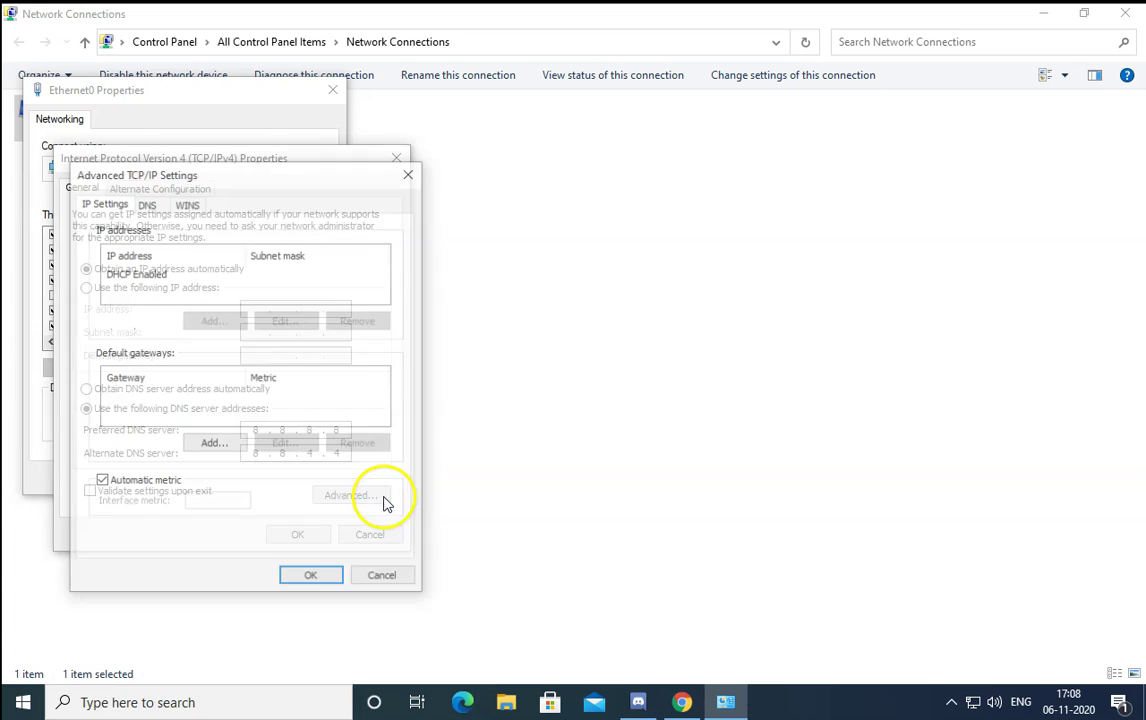
pyautogui.click(148, 202)
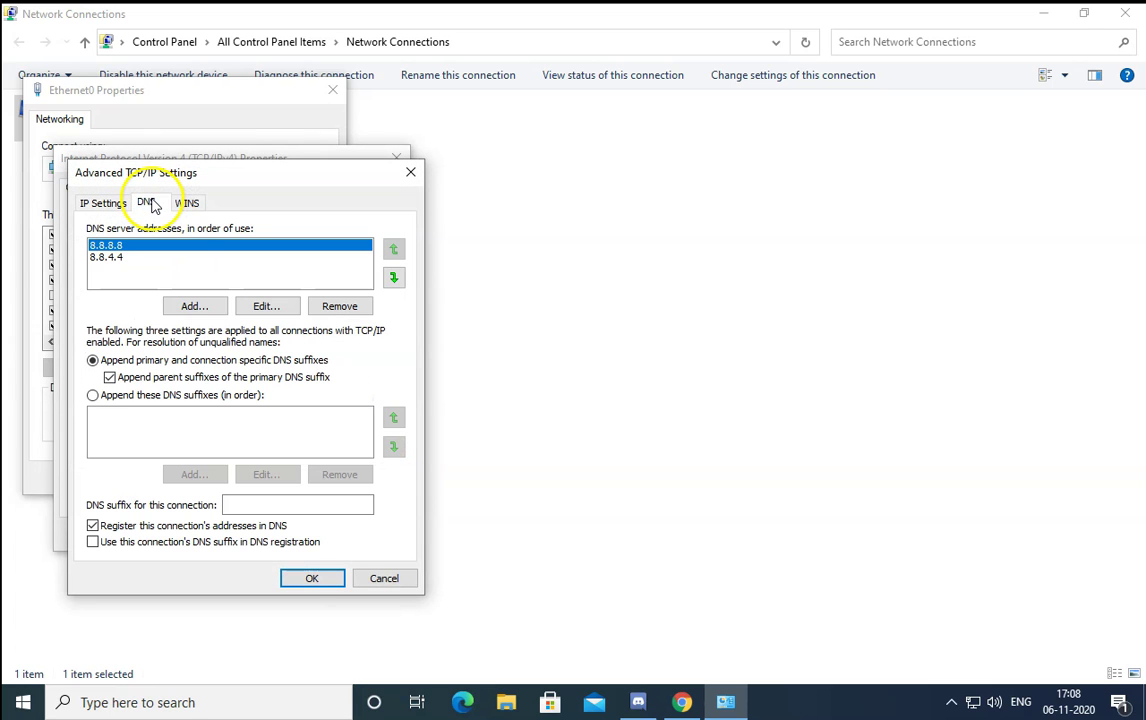
pyautogui.click(196, 307)
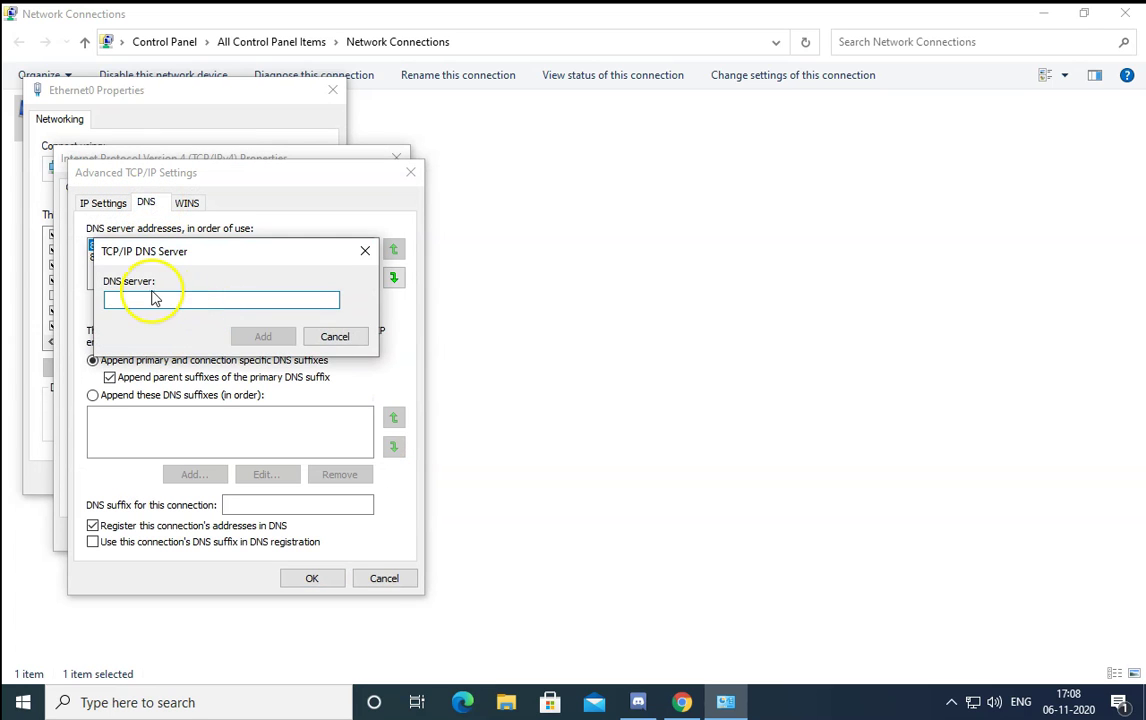
pyautogui.moveTo(188, 251); pyautogui.dragTo(187, 372)
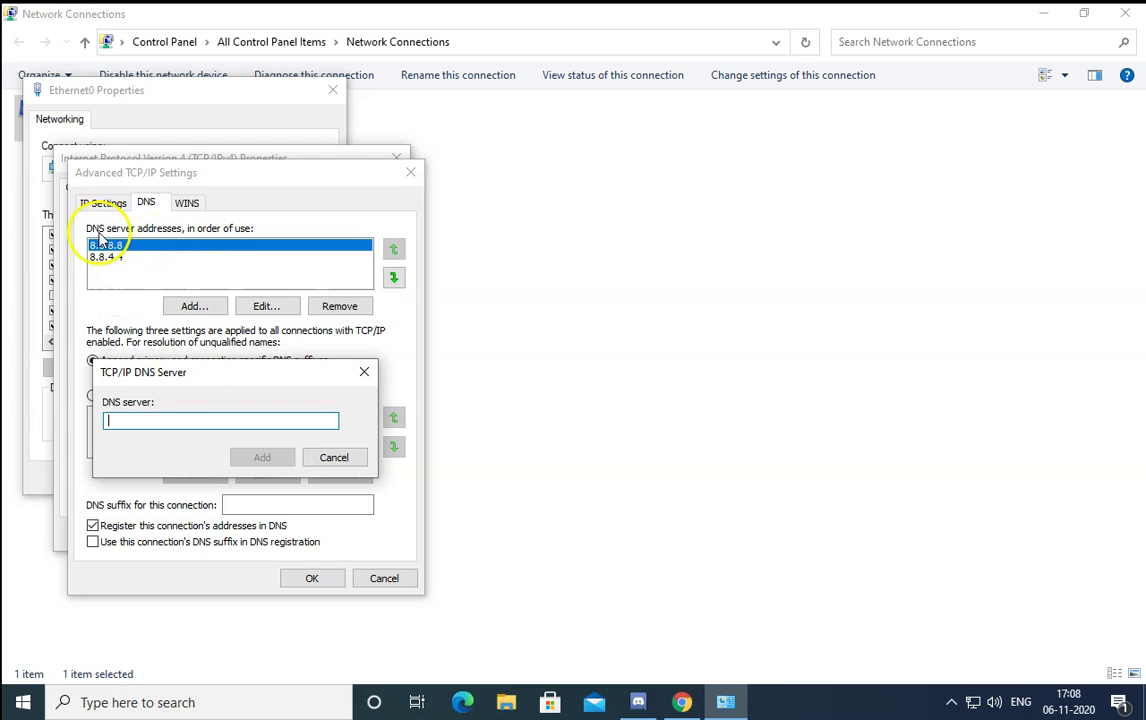
pyautogui.click(340, 460)
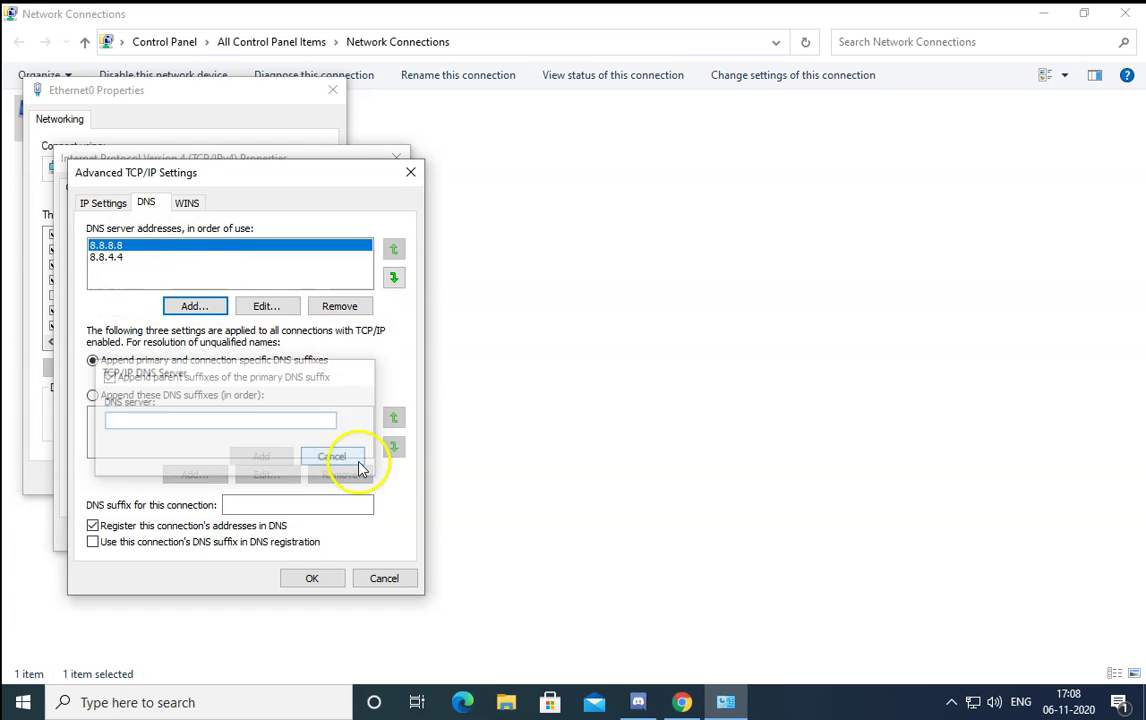
# Step: Close the Advanced TCP/IP, IPv4 and Ethernet0 Properties dialogs
pyautogui.click(405, 580)
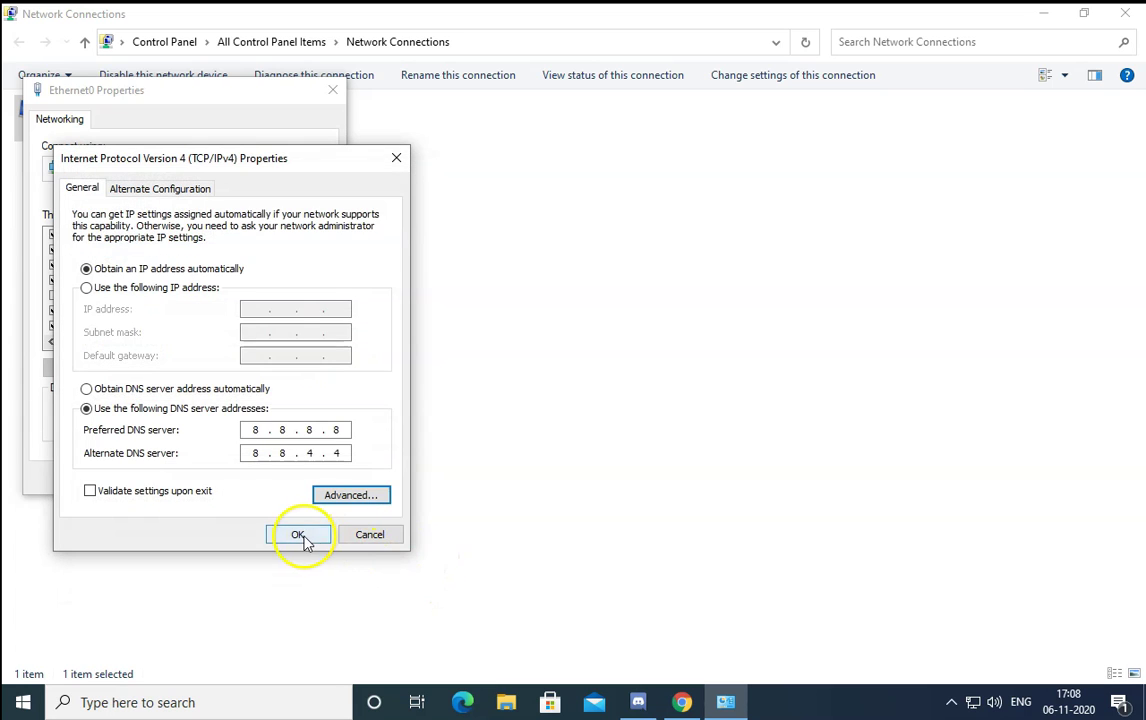
pyautogui.click(371, 535)
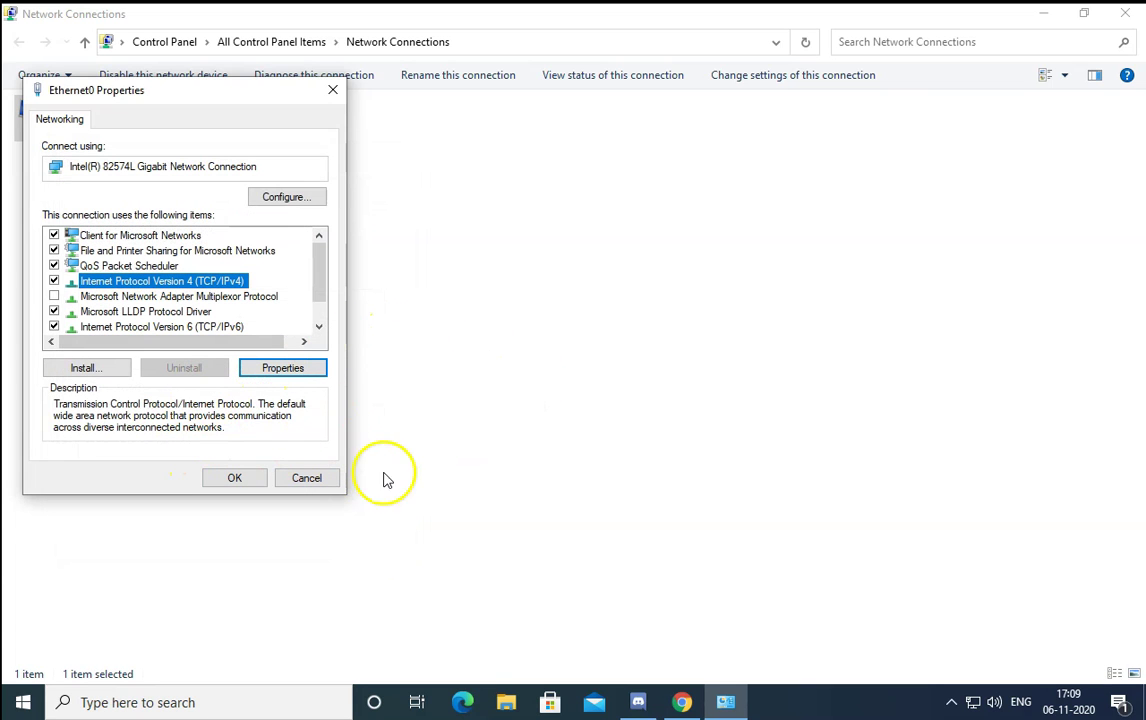
pyautogui.press('Escape')
pyautogui.click(700, 407)
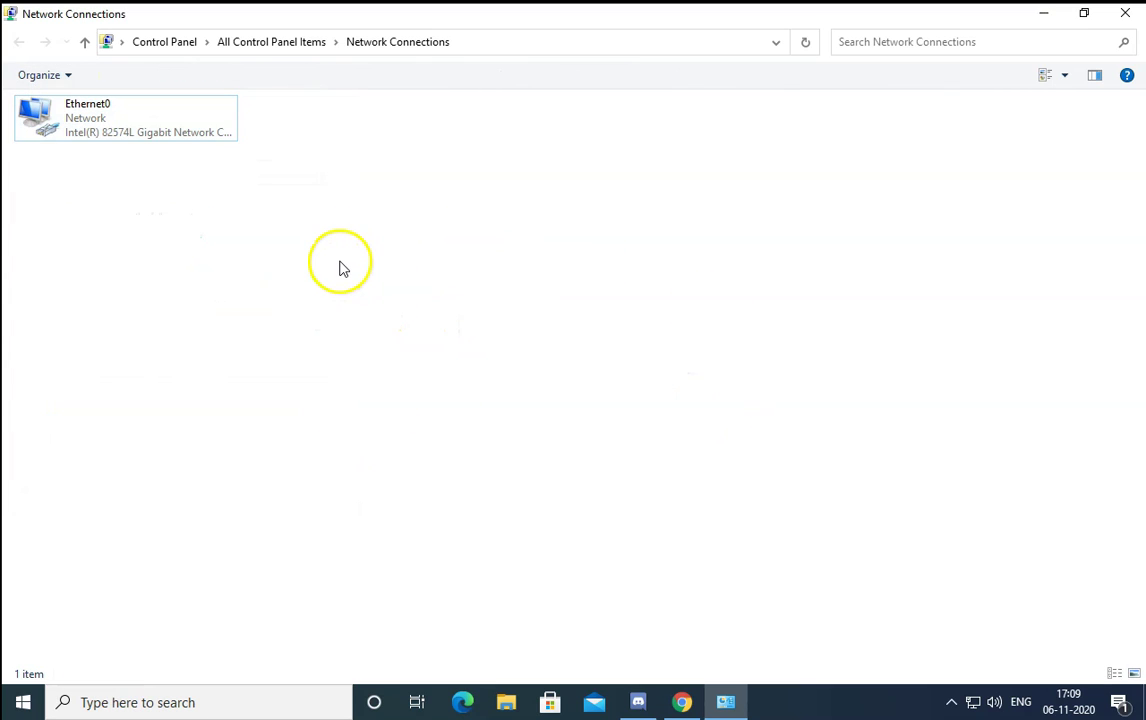
# Step: Search for cmd and run Command Prompt as administrator, approving the UAC prompt
pyautogui.click(200, 705)
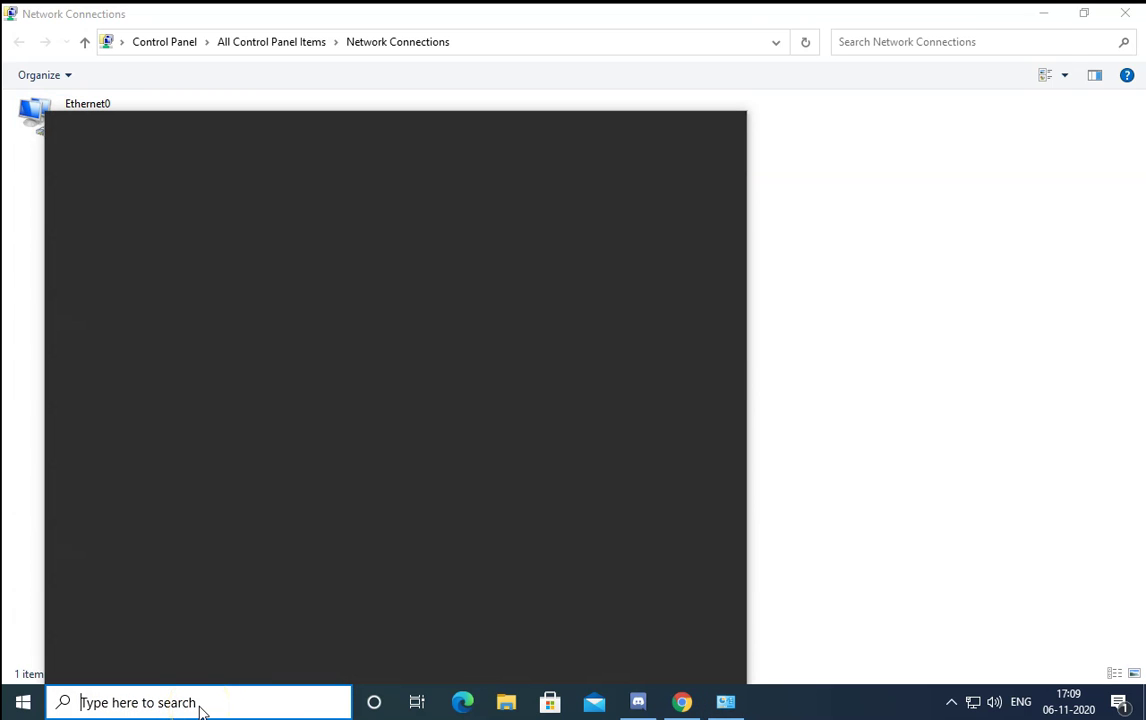
pyautogui.write('cmd')
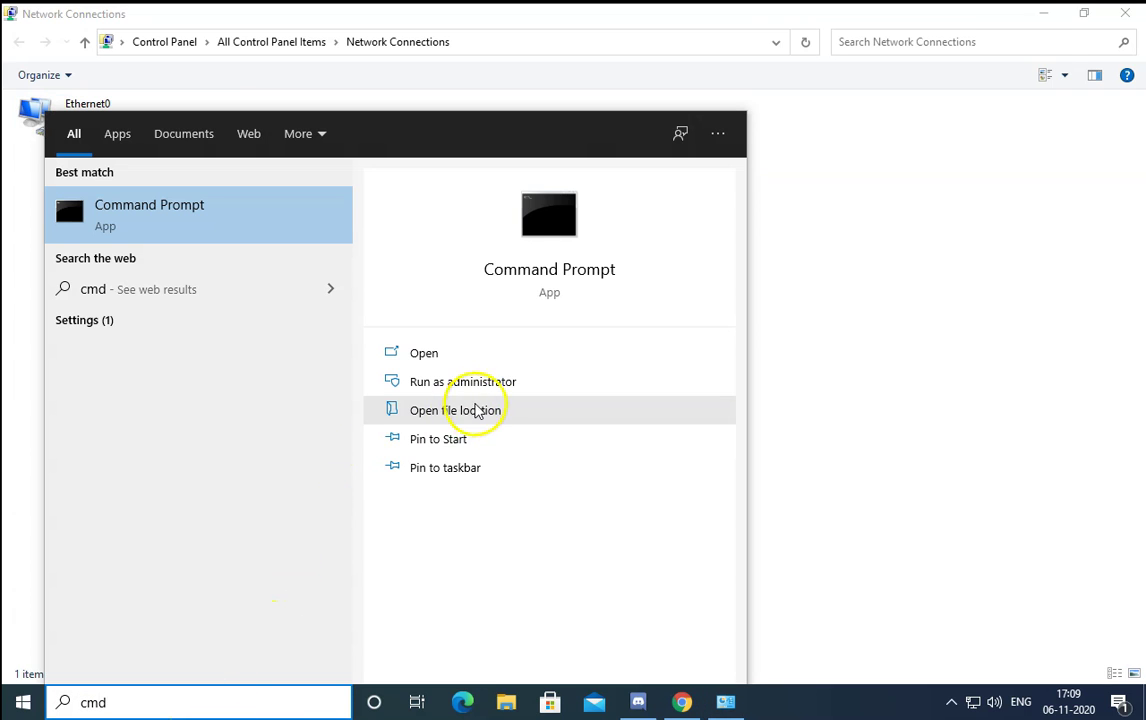
pyautogui.click(490, 384)
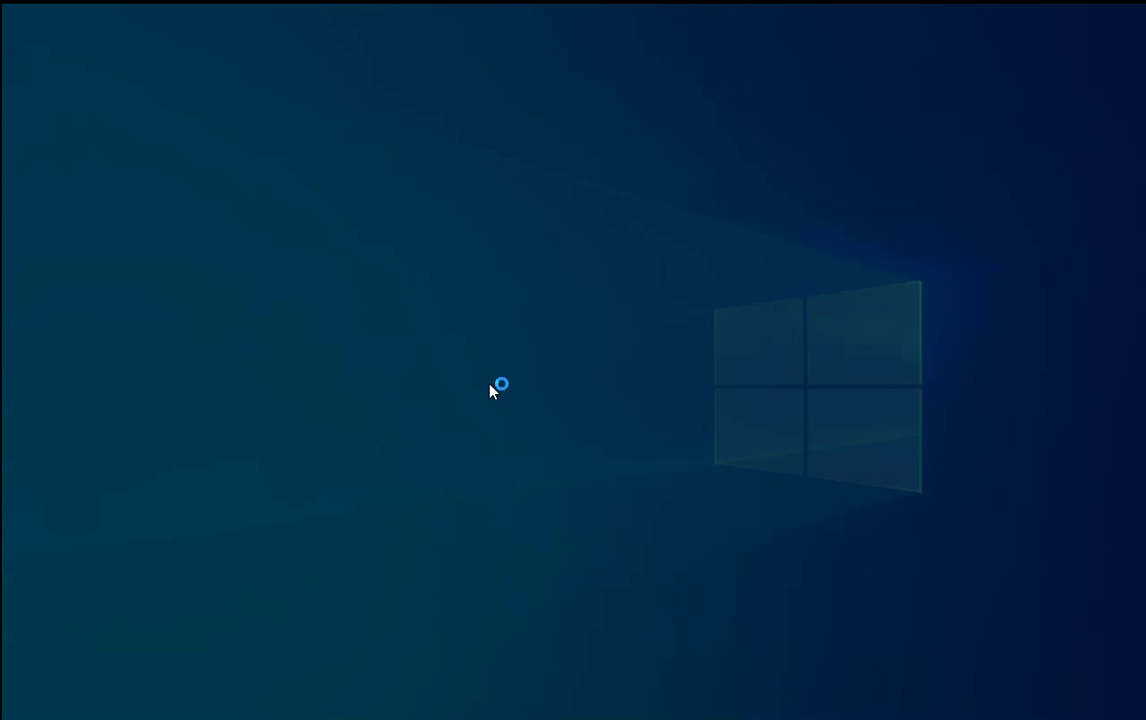
pyautogui.click(532, 468)
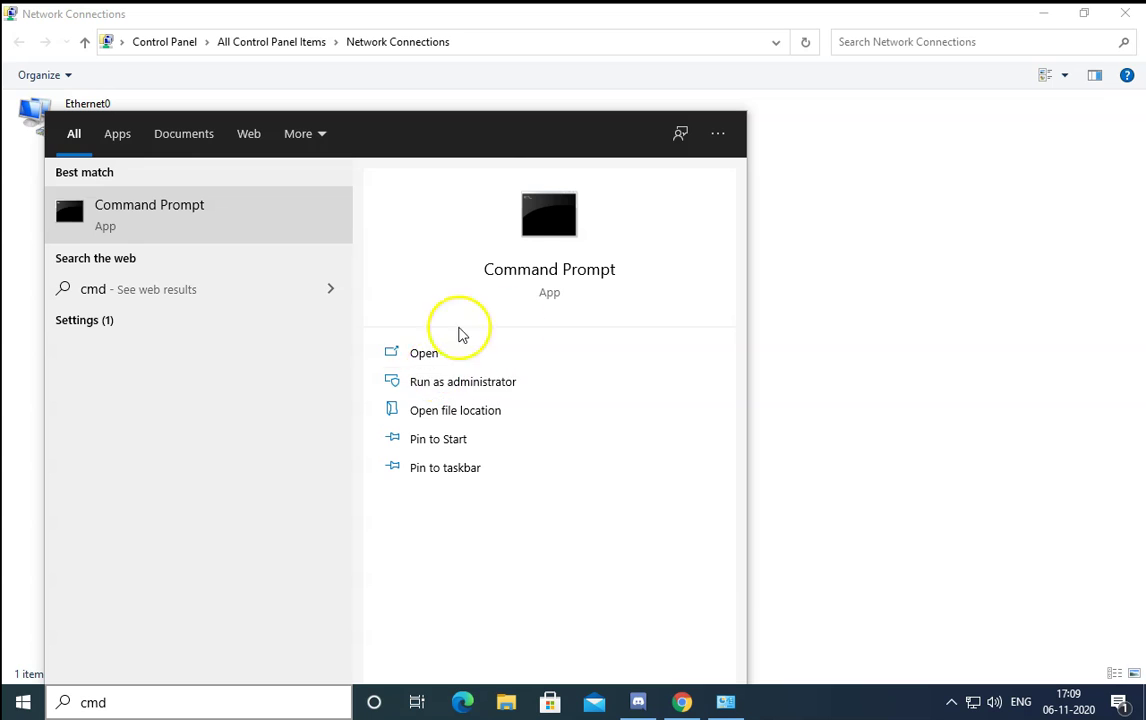
# Step: Type 'ipconfig /registerdns' in the admin Command Prompt
pyautogui.click(826, 166)
pyautogui.click(604, 307)
pyautogui.write('ipconfig')
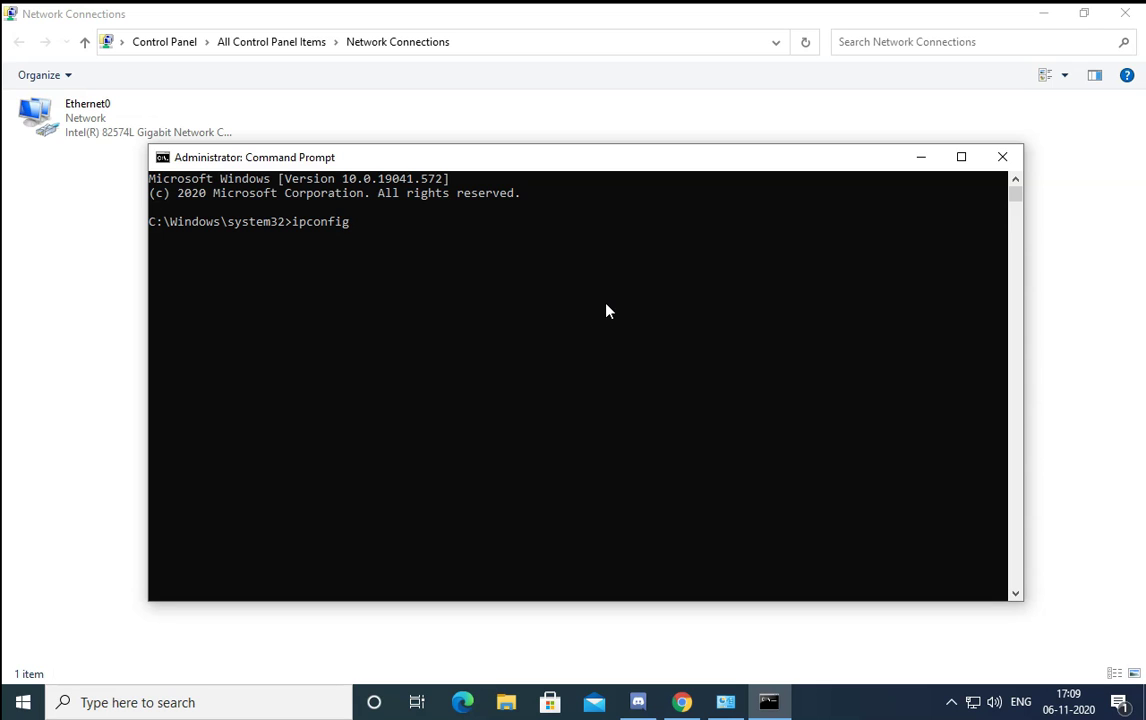
pyautogui.write(' /registerdns')
# Step: Run ipconfig /registerdns, then 'netsh winsock reset' to reset the Winsock catalog
pyautogui.press('Return')
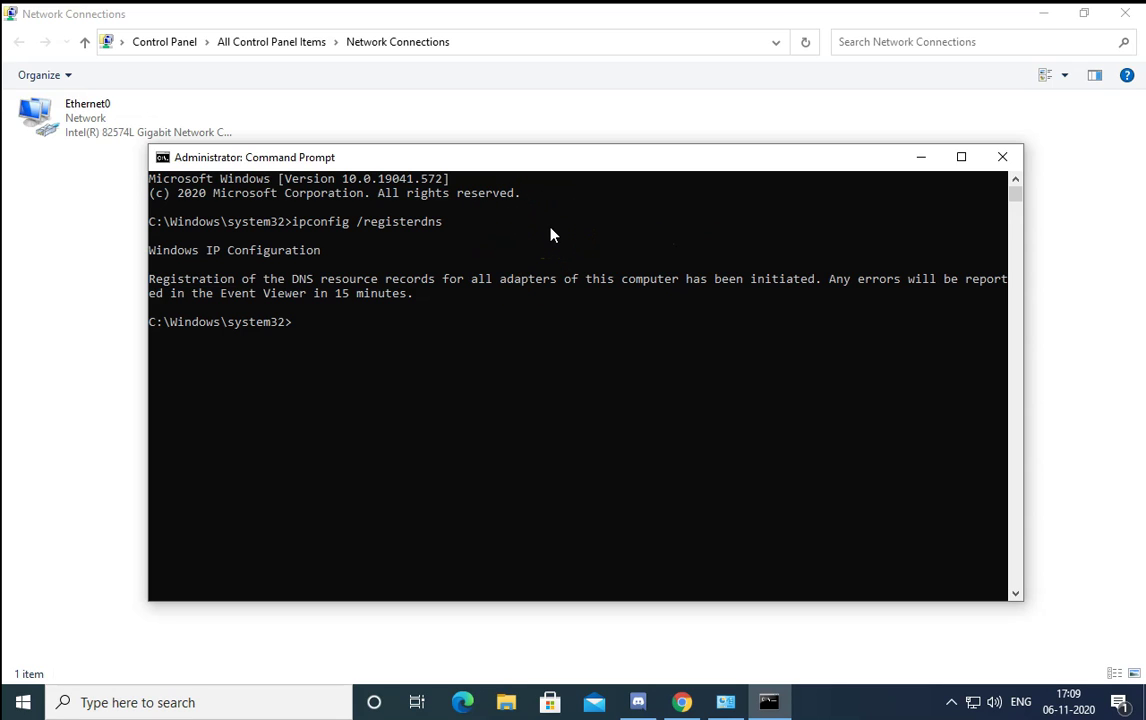
pyautogui.click(520, 402)
pyautogui.write('netsh winsock reset')
pyautogui.press('Return')
pyautogui.click(318, 388)
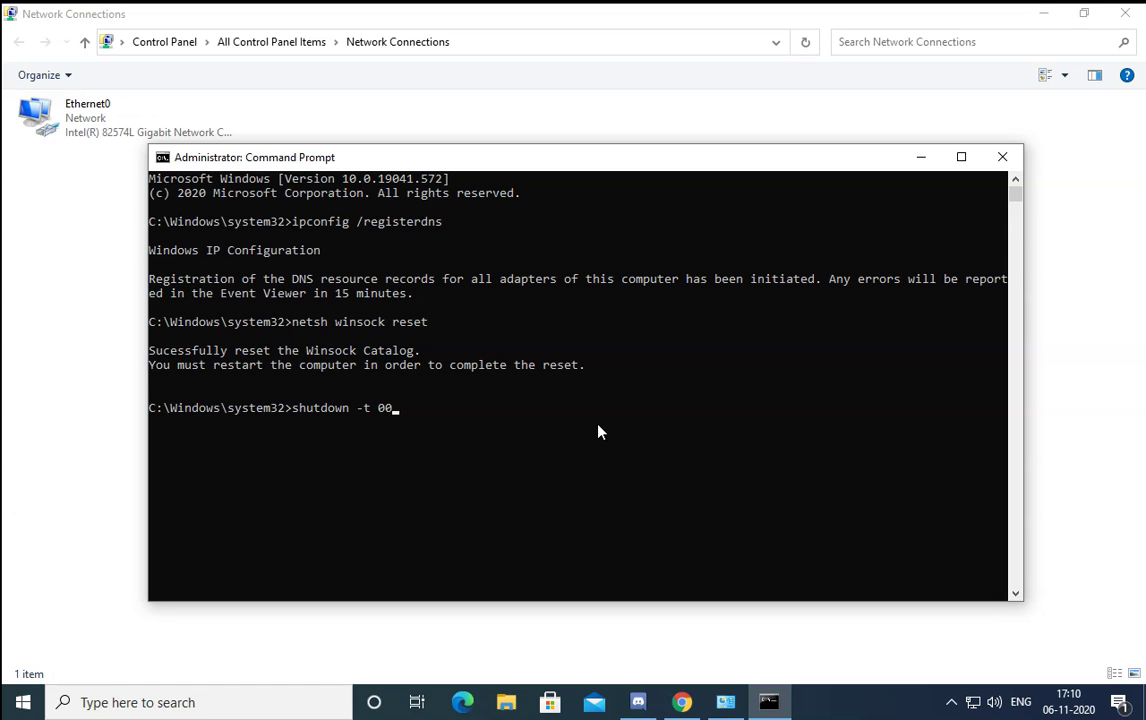
# Step: Restart the PC immediately with 'shutdown -r -t 00'
pyautogui.write('-s')
pyautogui.press('BackSpace')
pyautogui.write('r -')
pyautogui.press('Return')
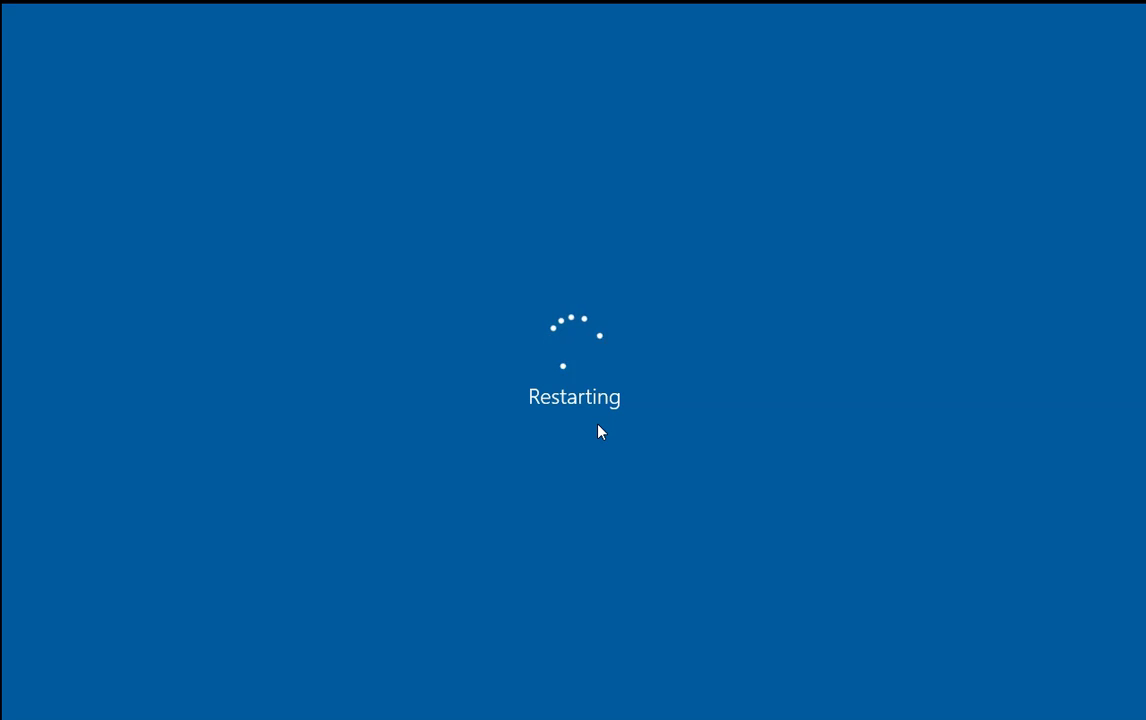